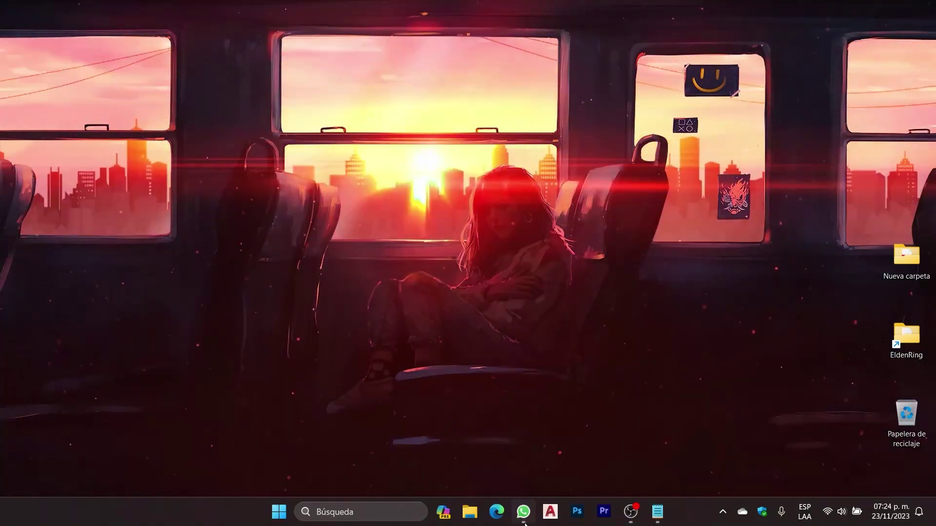
# Step: Switch to WhatsApp, turn off automatic downloads of photos, audio, videos and documents in the storage settings, and minimise the window
pyautogui.click(523, 512)
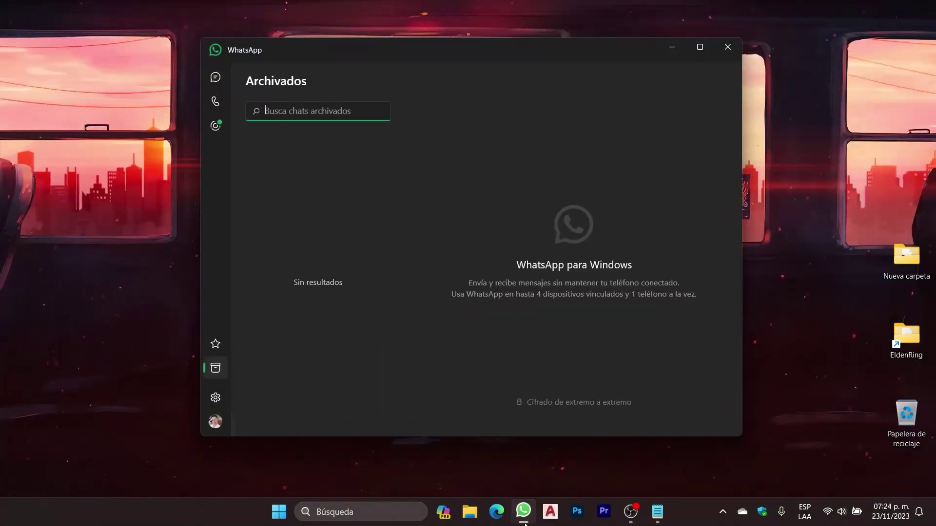
pyautogui.click(215, 397)
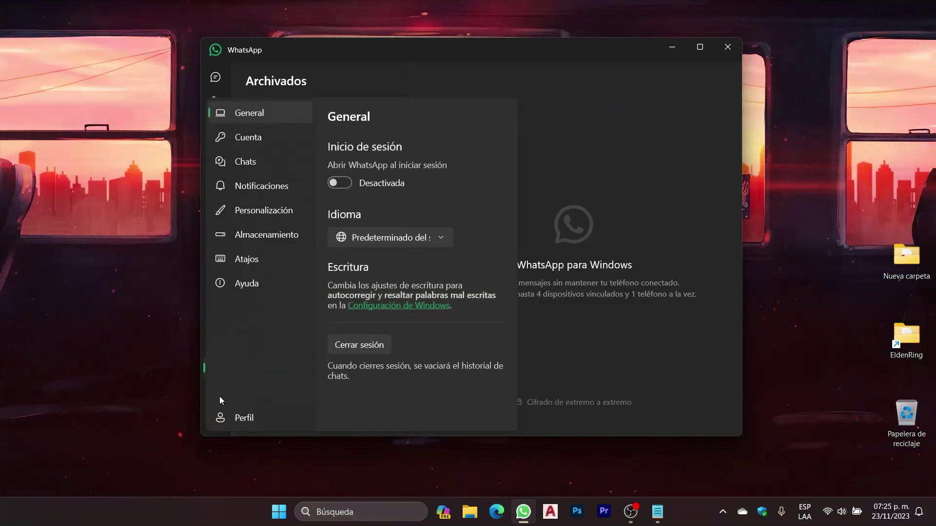
pyautogui.click(272, 237)
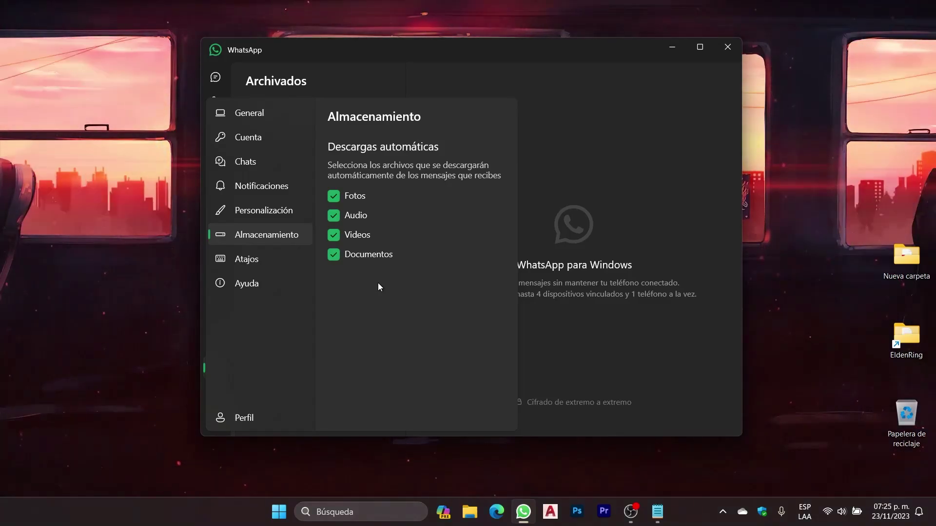
pyautogui.click(334, 197)
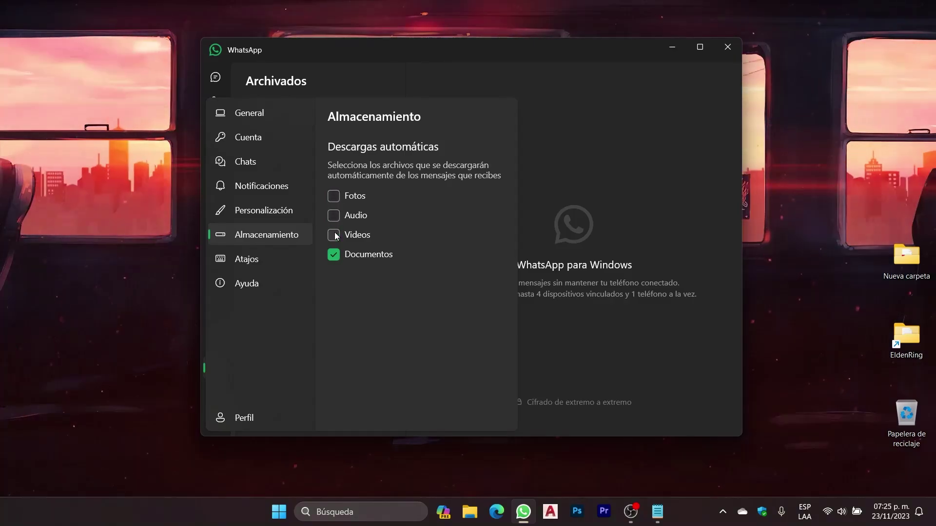
pyautogui.click(334, 254)
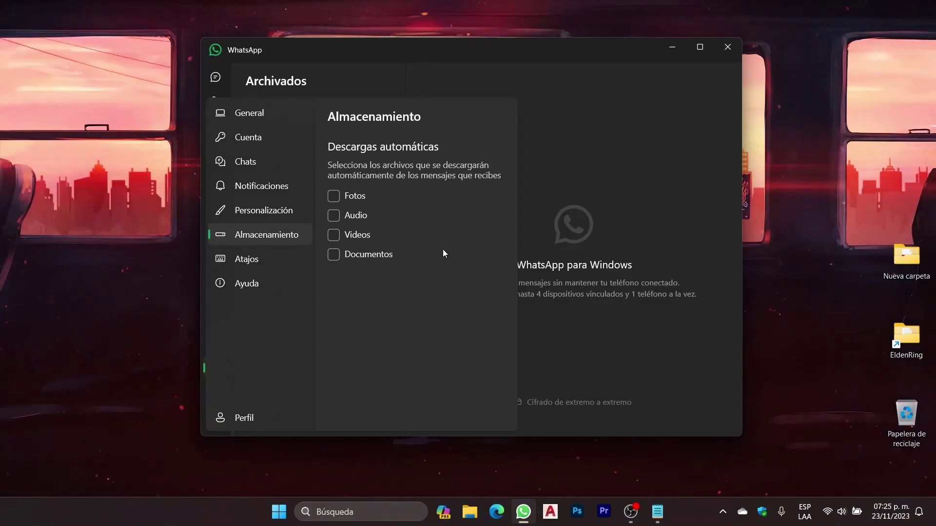
pyautogui.click(591, 189)
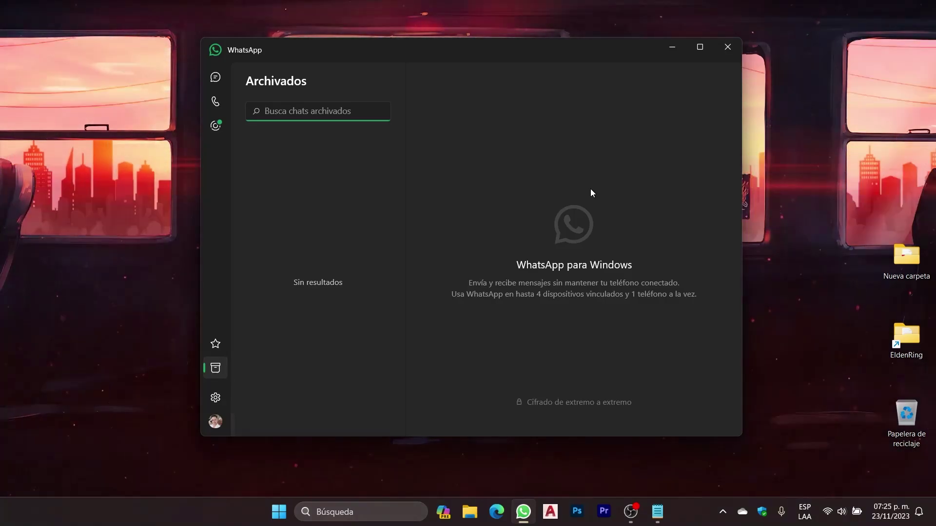
pyautogui.click(668, 54)
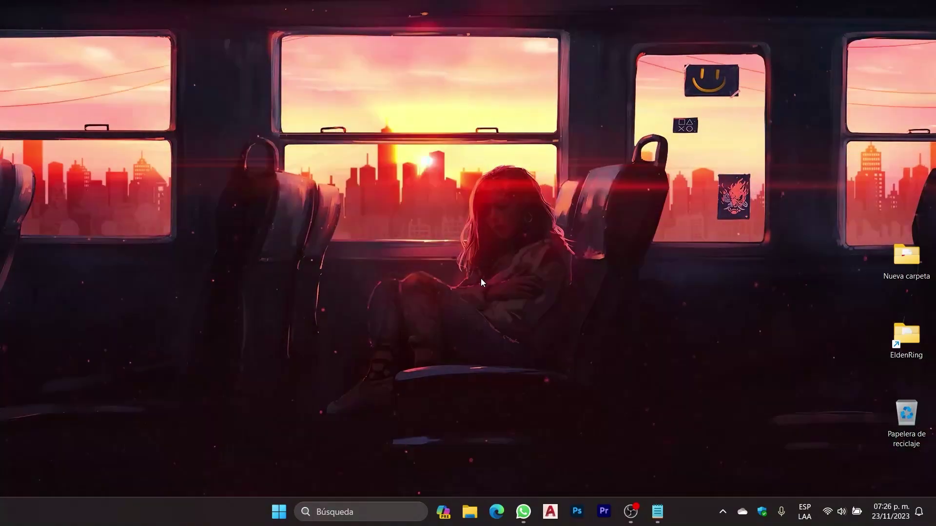
# Step: Open the appdata folder through the Windows Run dialog
pyautogui.press('super+r')
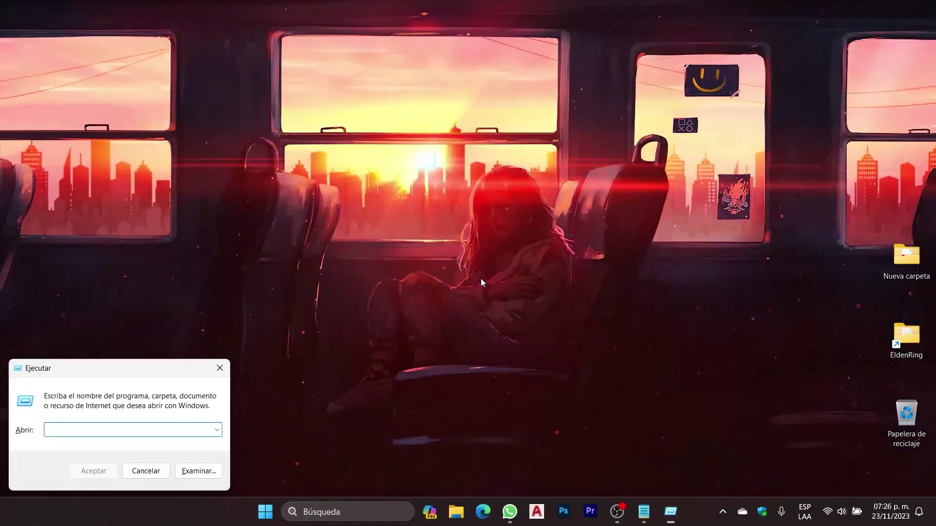
pyautogui.moveTo(151, 370); pyautogui.dragTo(499, 202)
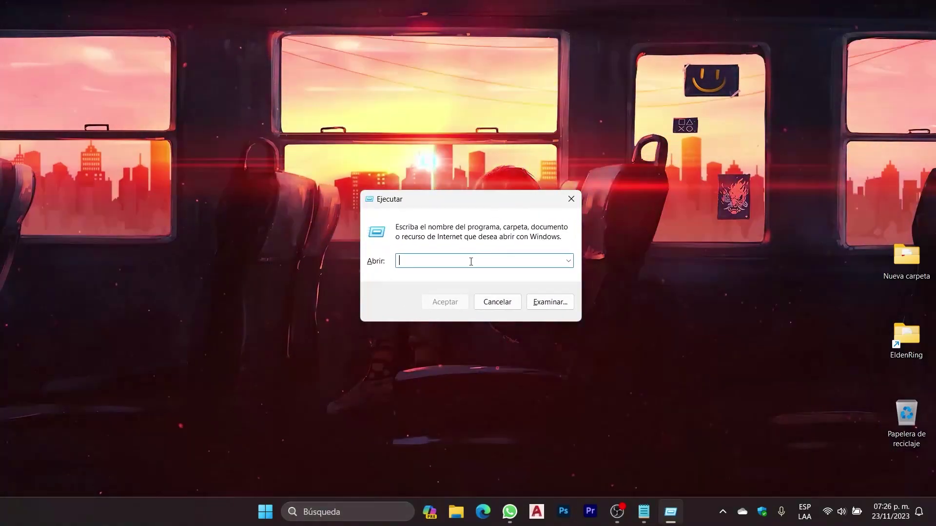
pyautogui.write('app')
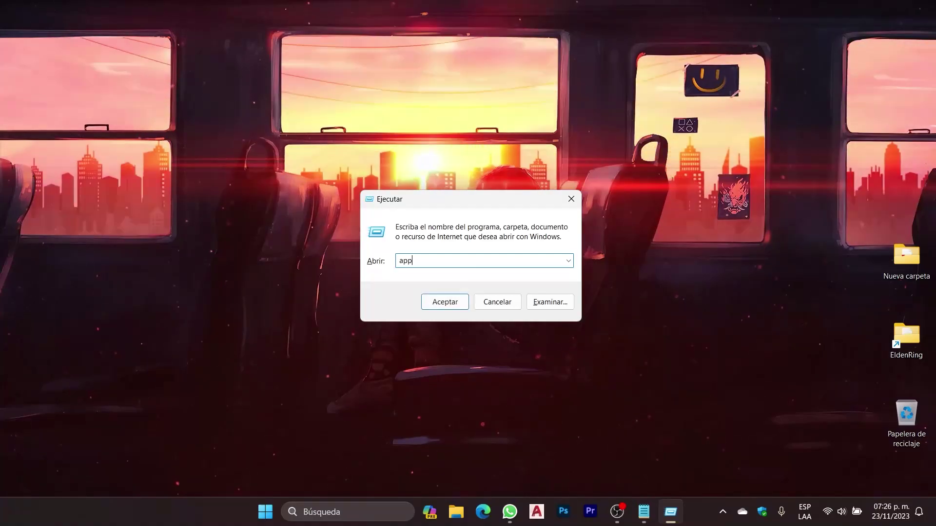
pyautogui.write('data')
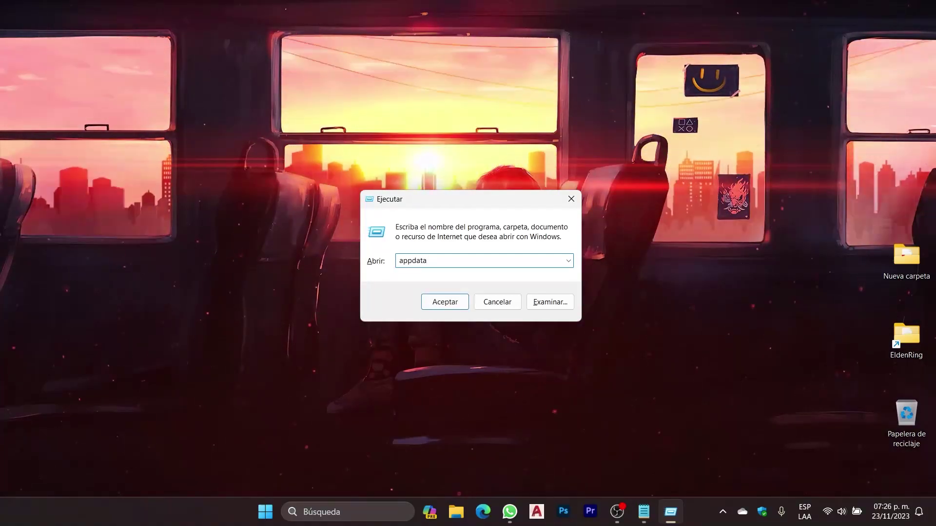
pyautogui.click(437, 303)
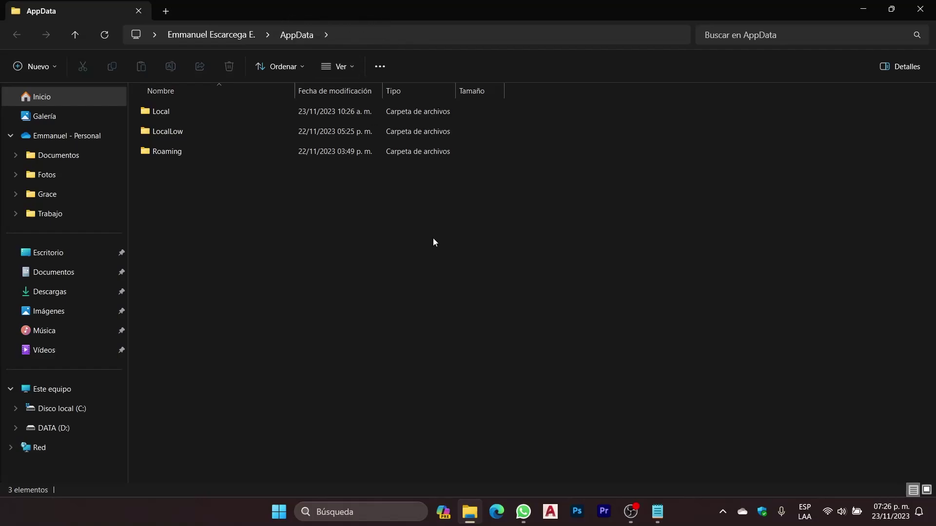
# Step: Switch to Notepad, copy the whole WhatsApp transfers path from the note, and return to the AppData folder
pyautogui.click(657, 512)
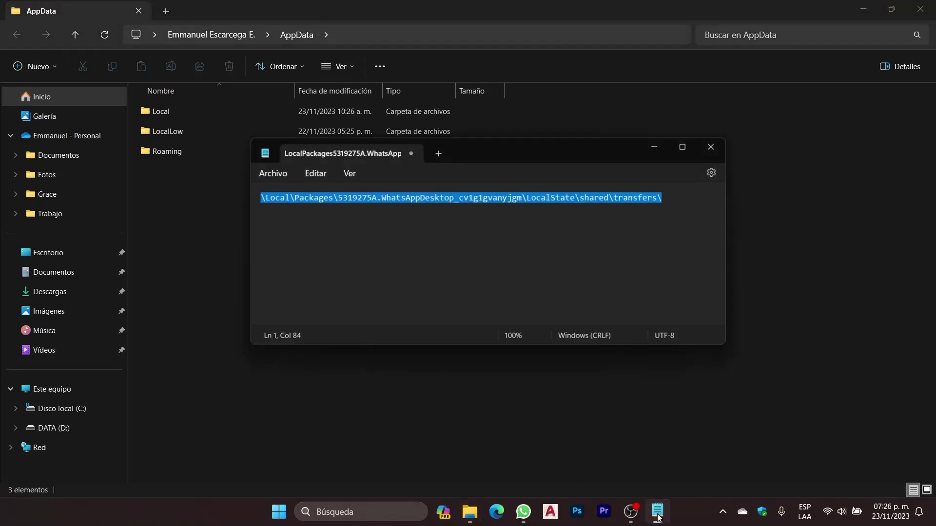
pyautogui.click(566, 221)
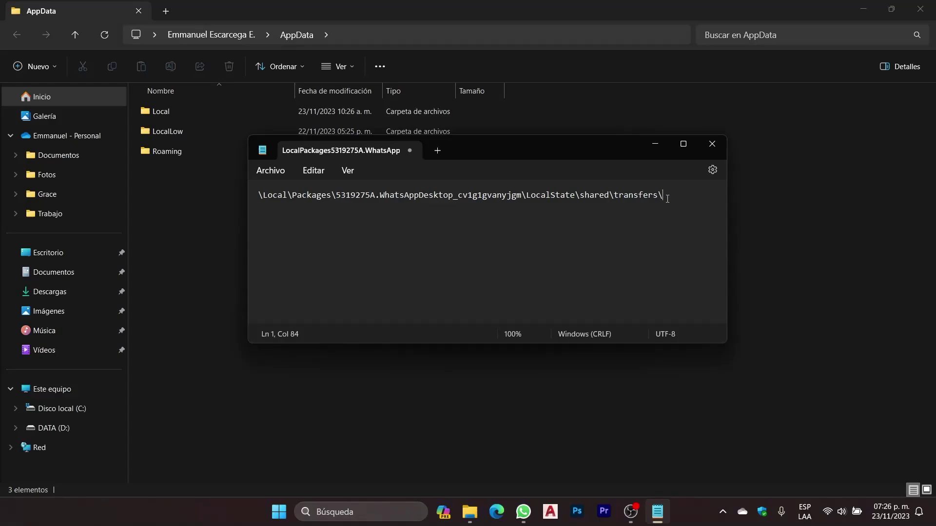
pyautogui.hotkey('ctrl', 'a')
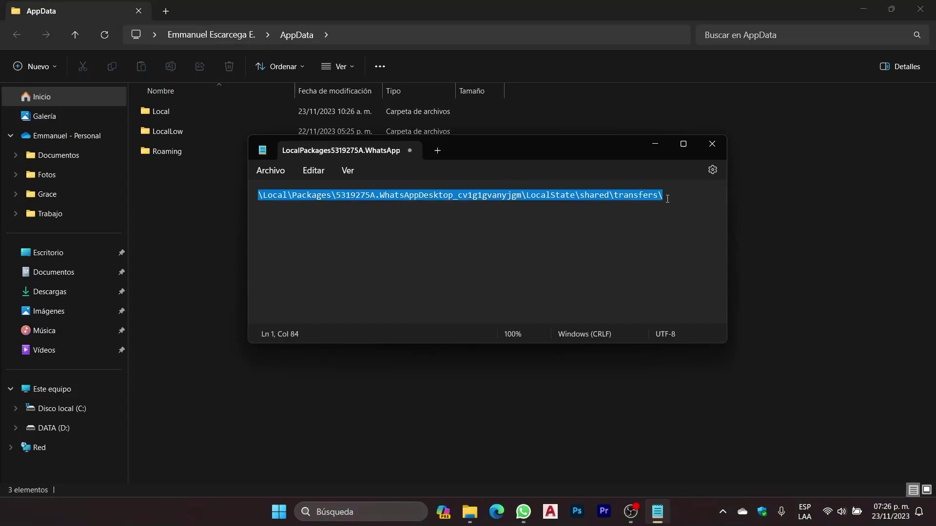
pyautogui.click(639, 118)
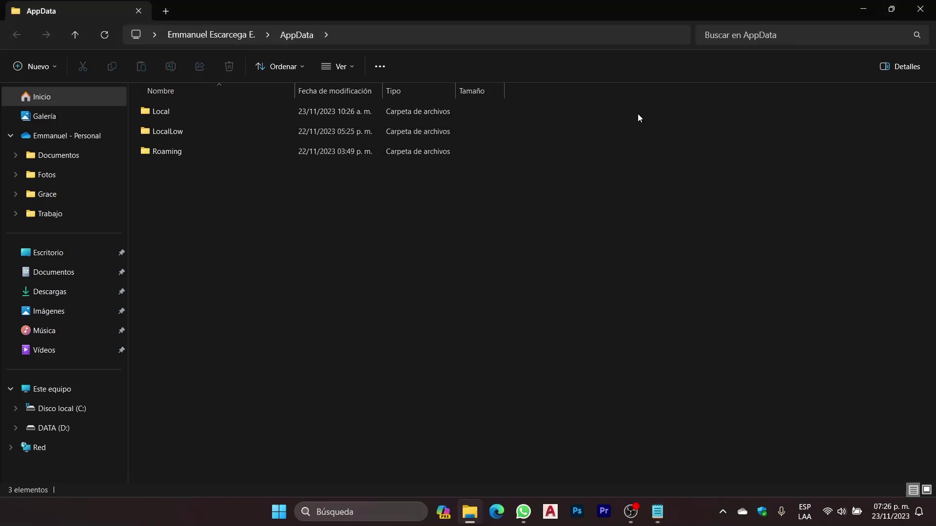
# Step: Extend the AppData path with \Local\Packages\5319275A.WhatsAppDesktop_cv1g1gvanyjgm\LocalState\shared\transfers\ and go to that folder
pyautogui.click(543, 32)
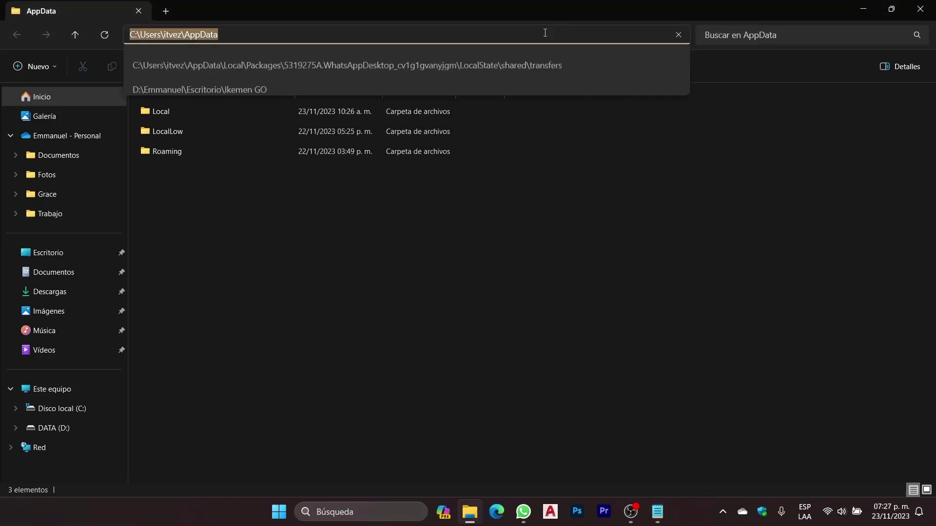
pyautogui.click(546, 33)
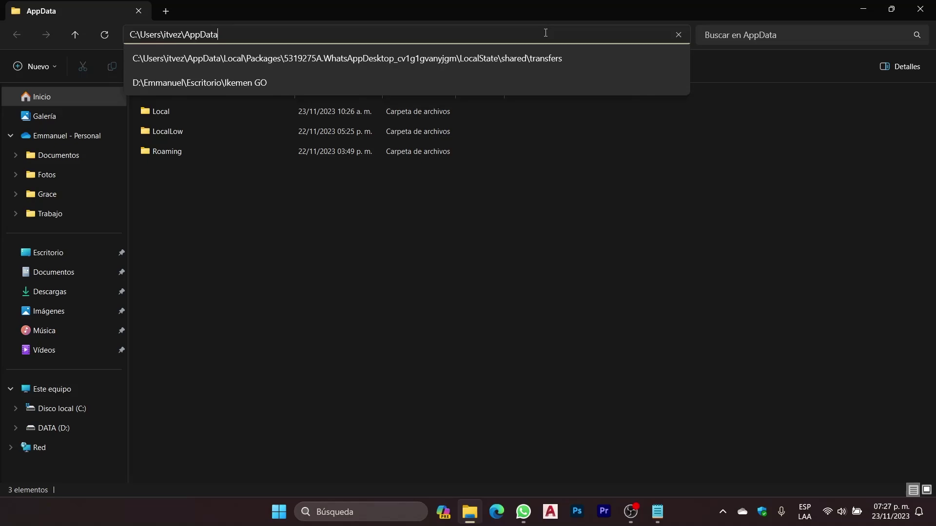
pyautogui.press('Down')
pyautogui.write('\\')
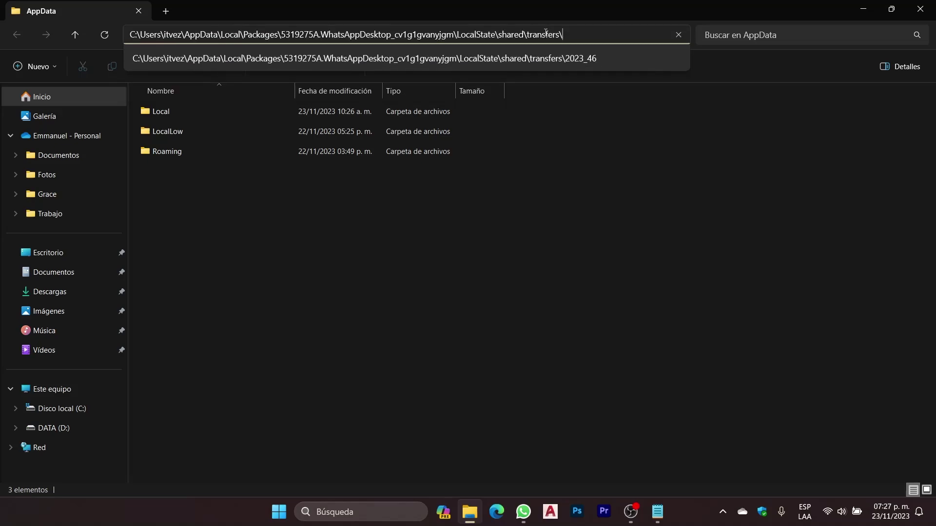
pyautogui.press('Return')
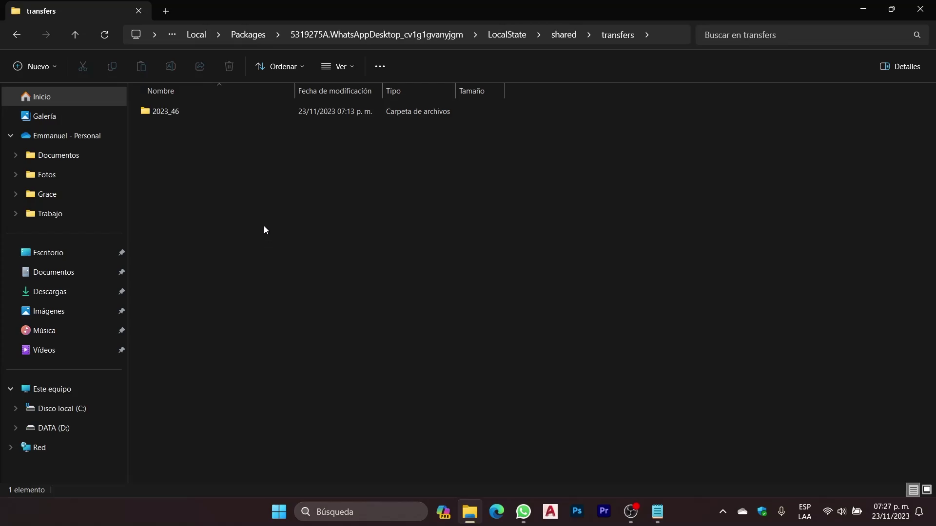
# Step: Examine the downloaded WhatsApp files inside the 2023_46 folder and return to the transfers folder
pyautogui.doubleClick(175, 110)
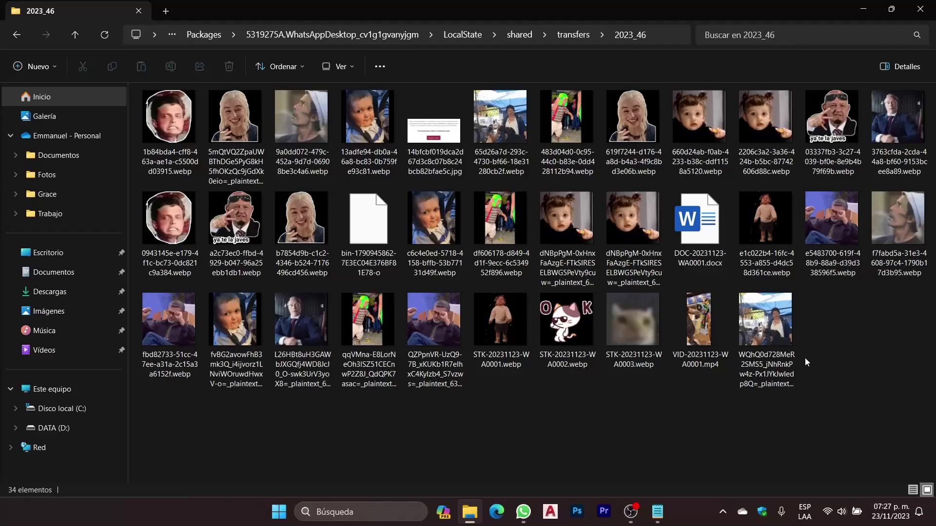
pyautogui.moveTo(765, 374)
pyautogui.click(19, 34)
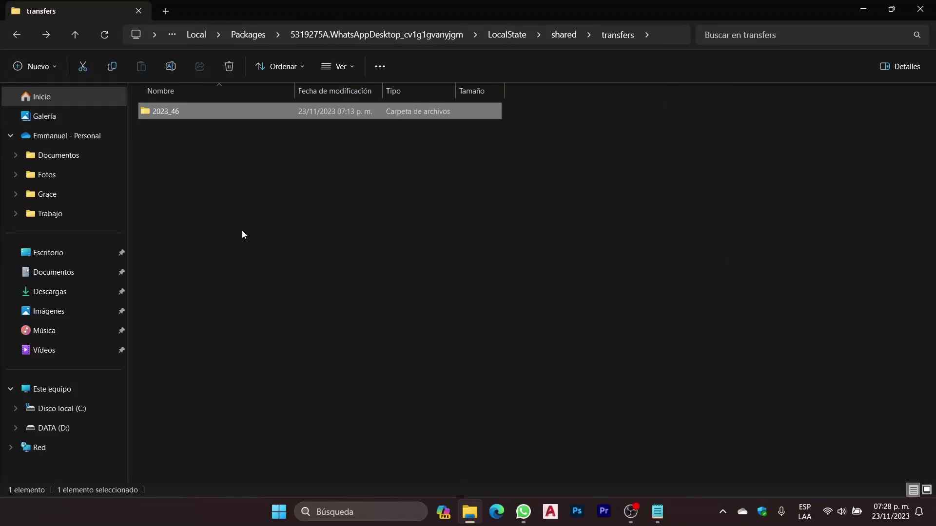
pyautogui.click(243, 233)
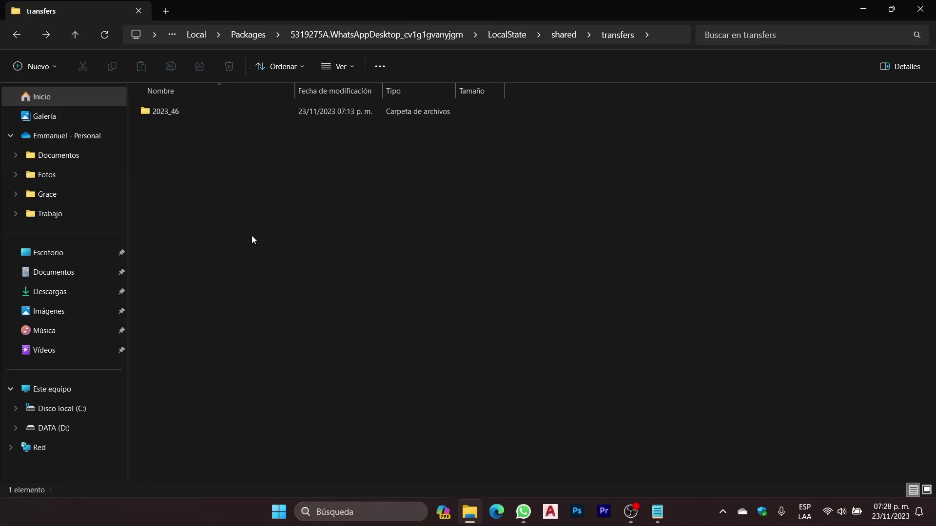
# Step: Delete the 2023_46 folder from the transfers folder and minimise File Explorer
pyautogui.click(168, 115)
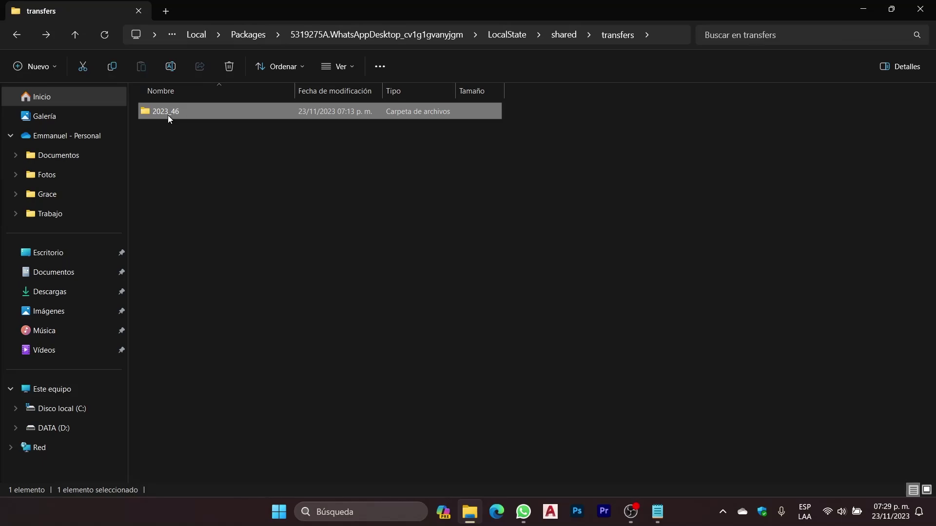
pyautogui.press('Delete')
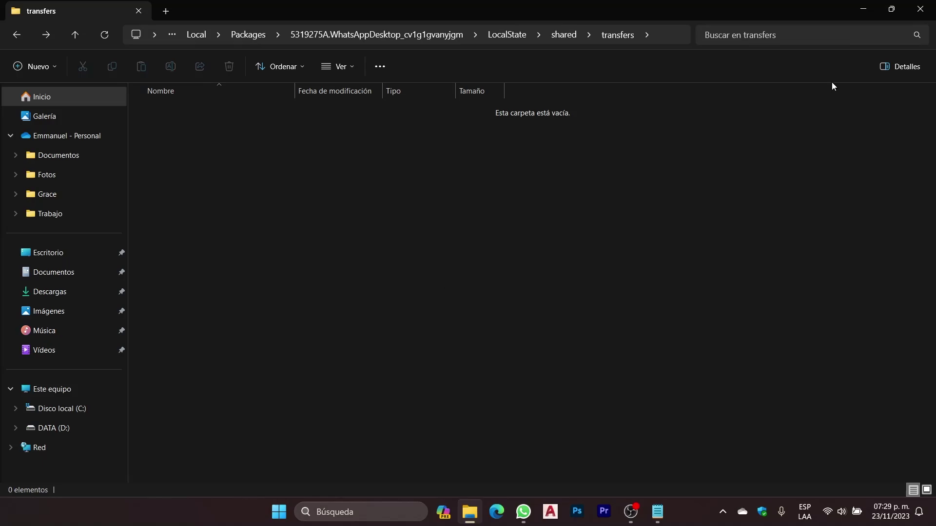
pyautogui.click(861, 12)
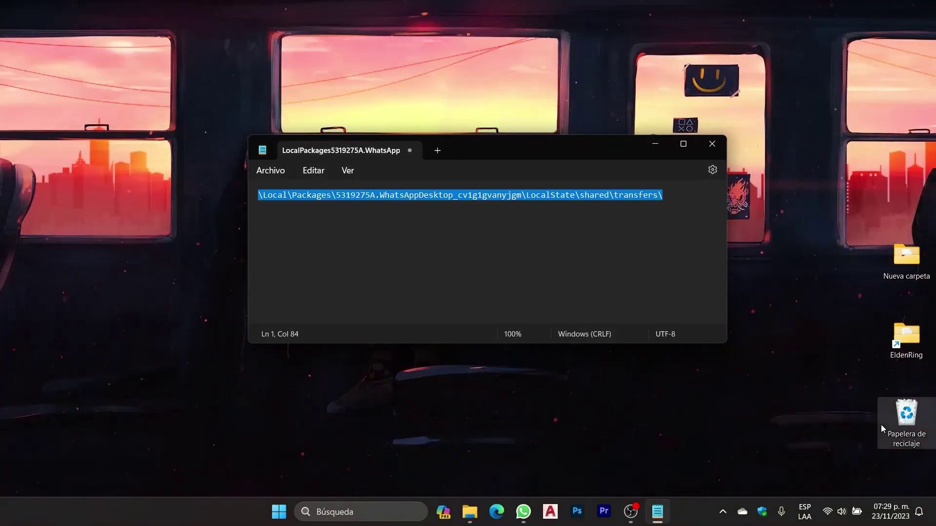
# Step: Empty the Recycle Bin, confirming the permanent deletion of the 2023_46 folder
pyautogui.rightClick(902, 422)
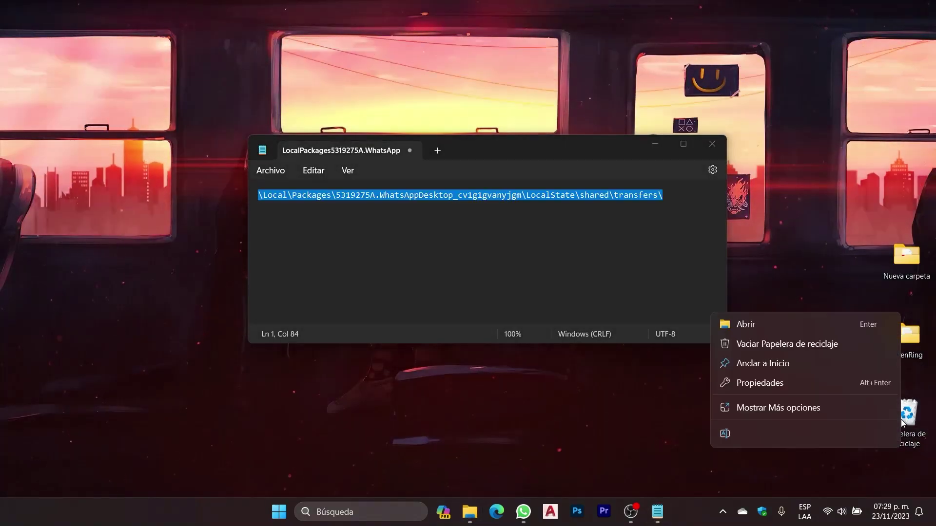
pyautogui.click(795, 342)
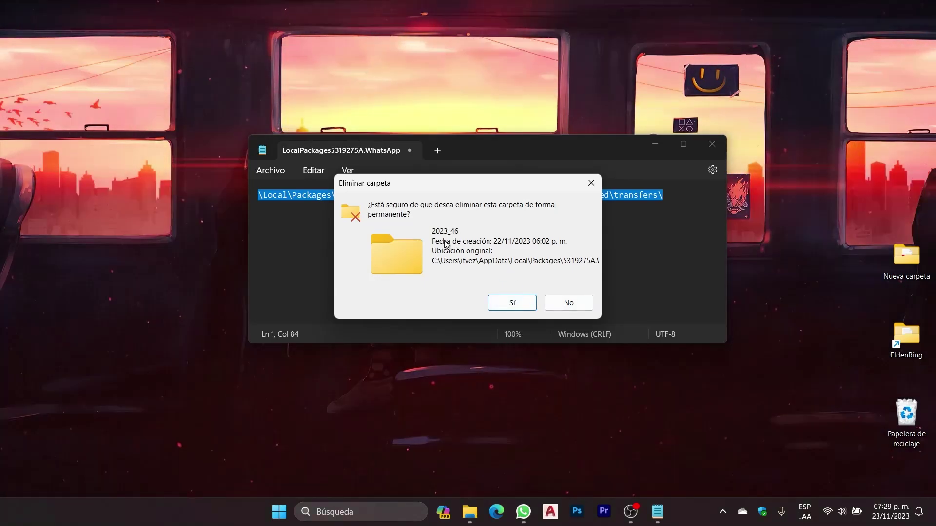
pyautogui.click(512, 303)
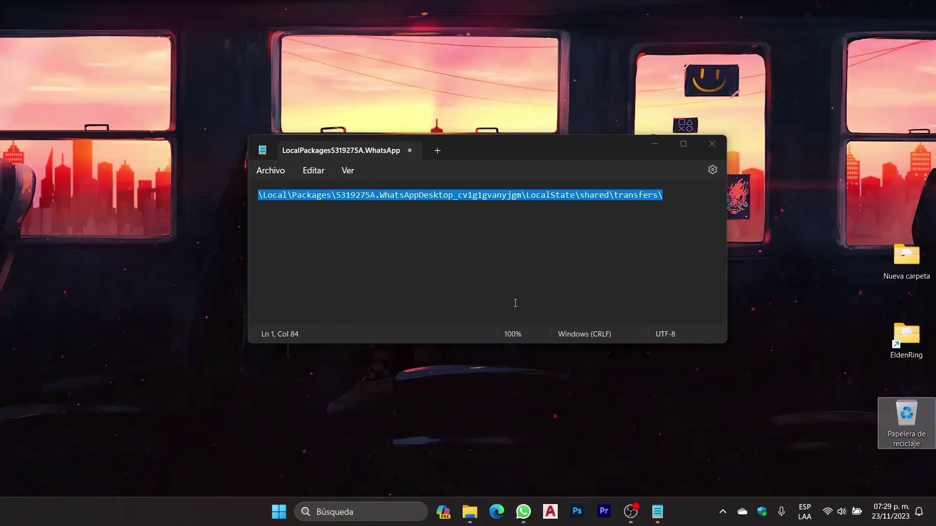
# Step: Check the transfers folder in File Explorer again, and minimise both File Explorer and the Notepad note
pyautogui.click(470, 512)
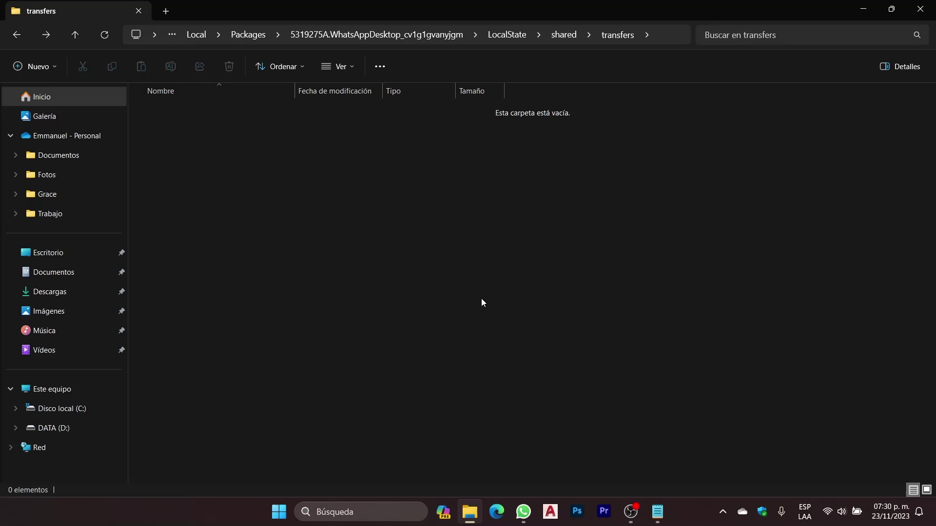
pyautogui.click(862, 5)
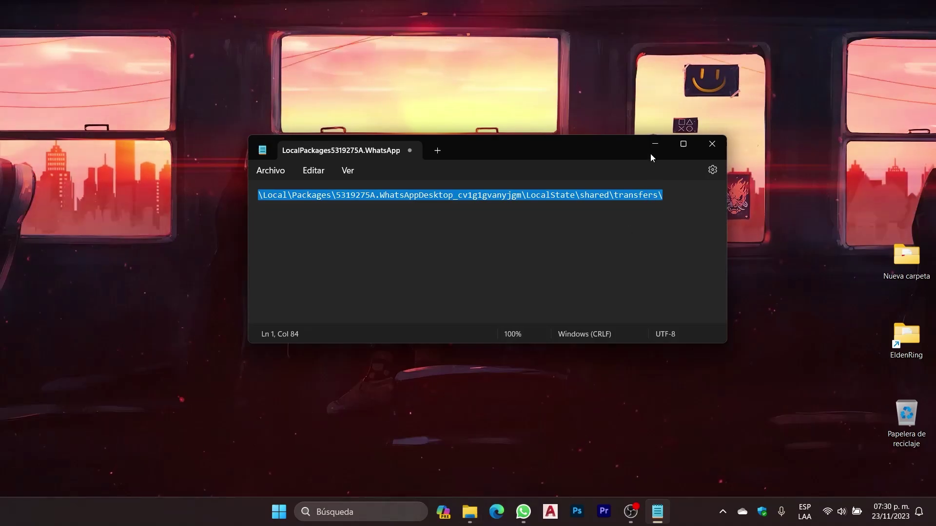
pyautogui.click(672, 198)
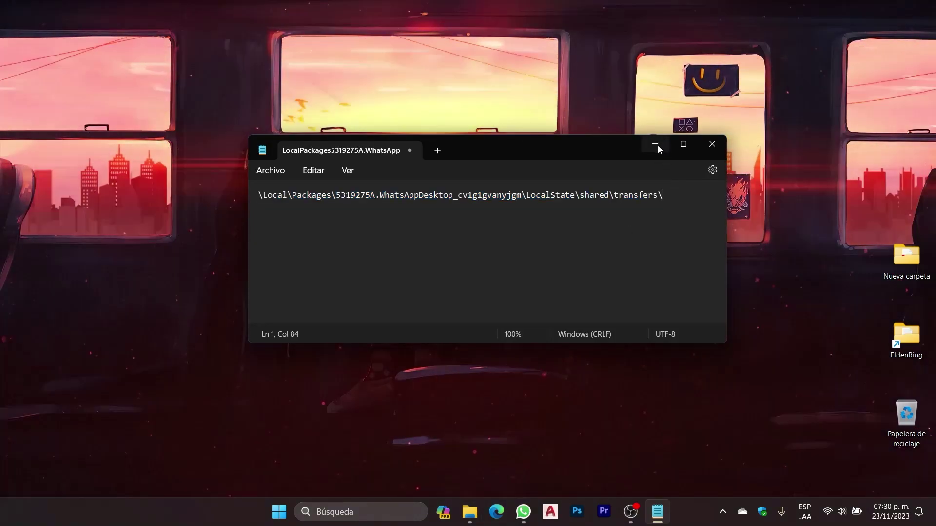
pyautogui.click(655, 145)
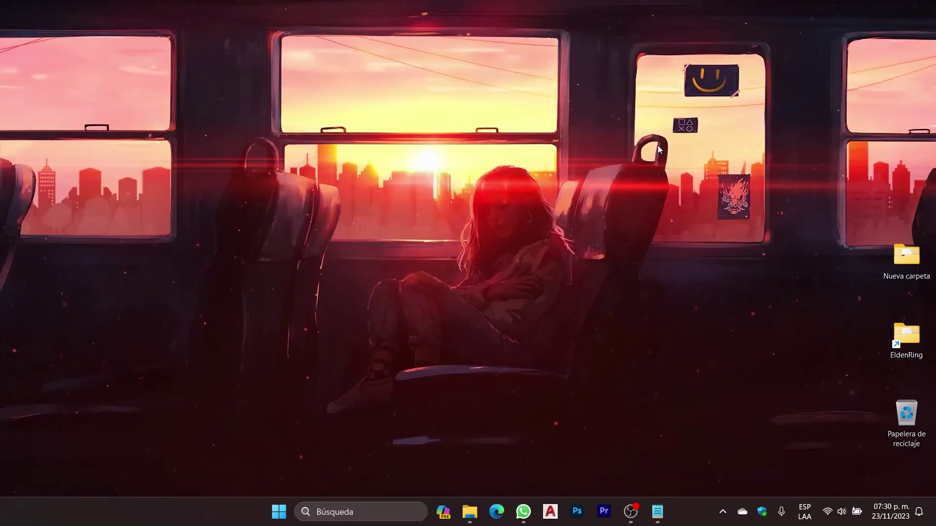
# Step: Switch back to WhatsApp and open its settings
pyautogui.click(523, 512)
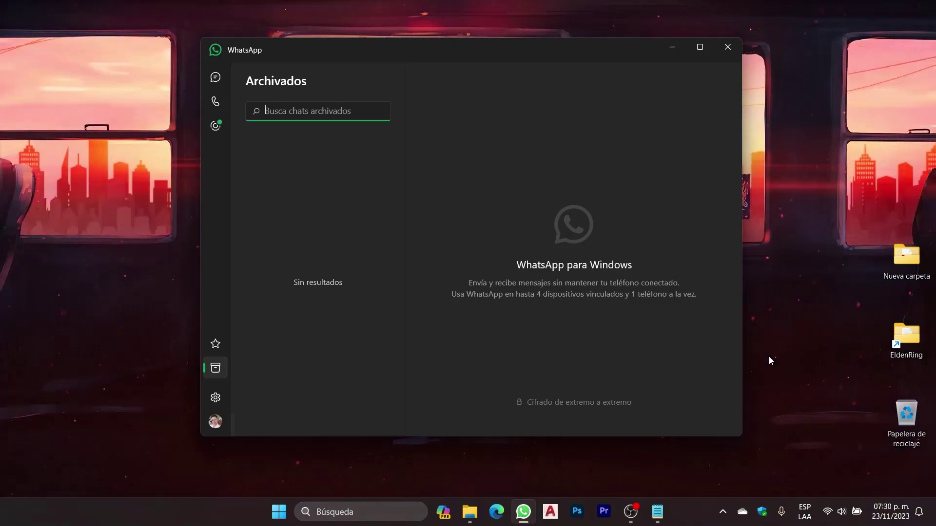
pyautogui.click(215, 398)
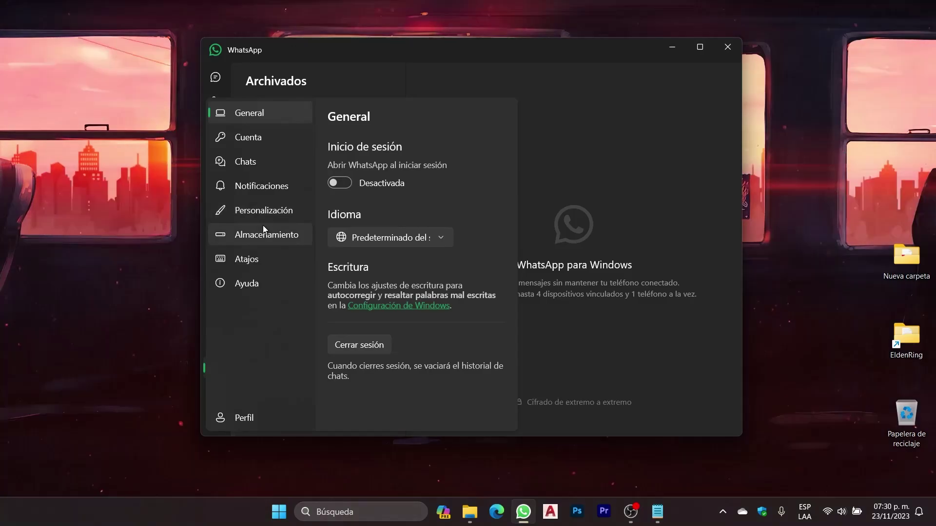